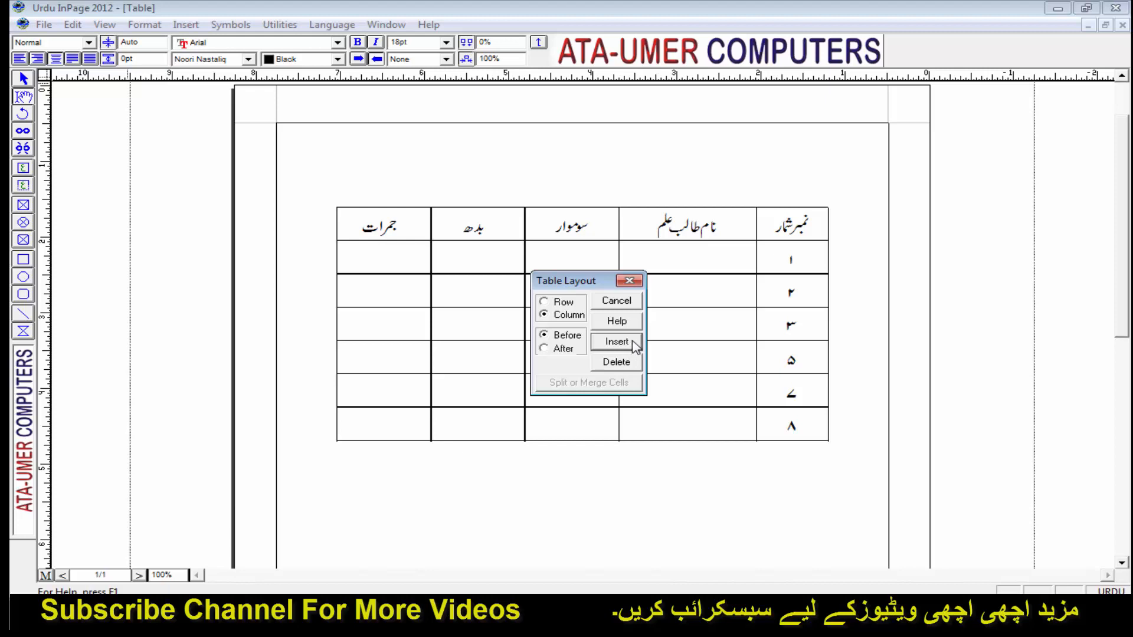
# Insert a column before the بدھ column and enter منگل as its heading
pyautogui.click(627, 344)
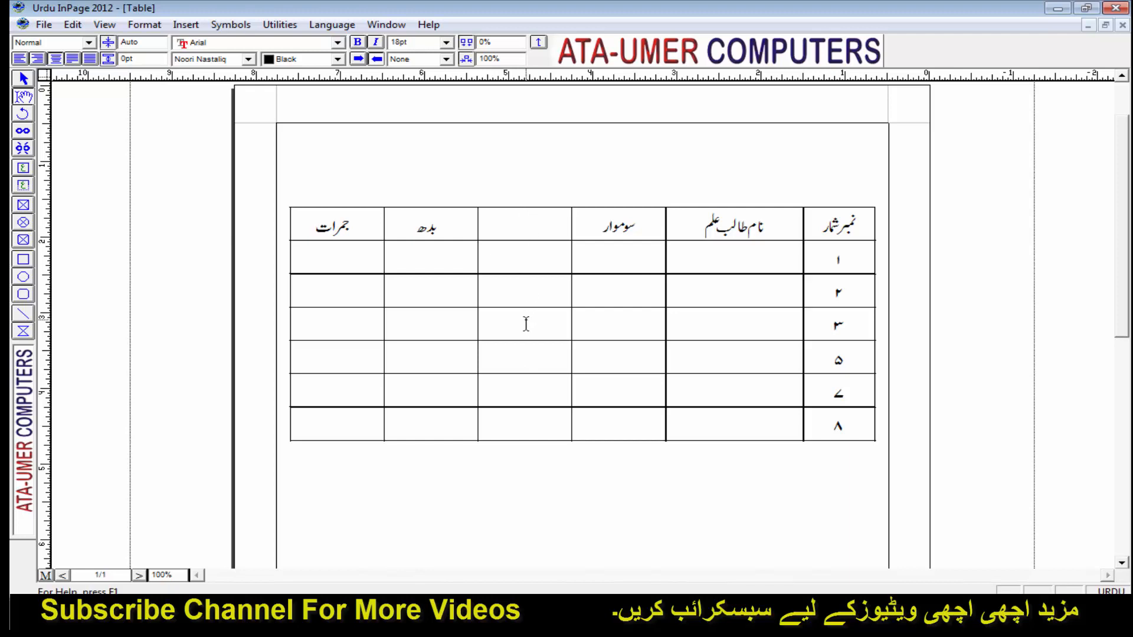
pyautogui.write('منگل')
# Insert a column after the بدھ column and enter جمعہ as its heading
pyautogui.click(425, 229)
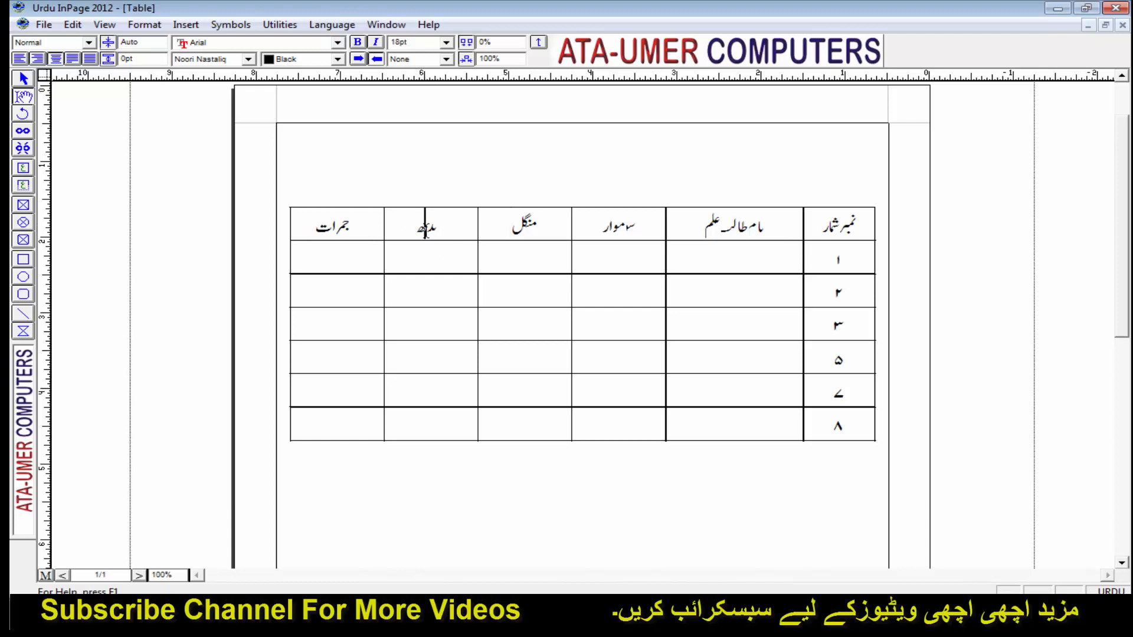
pyautogui.click(144, 25)
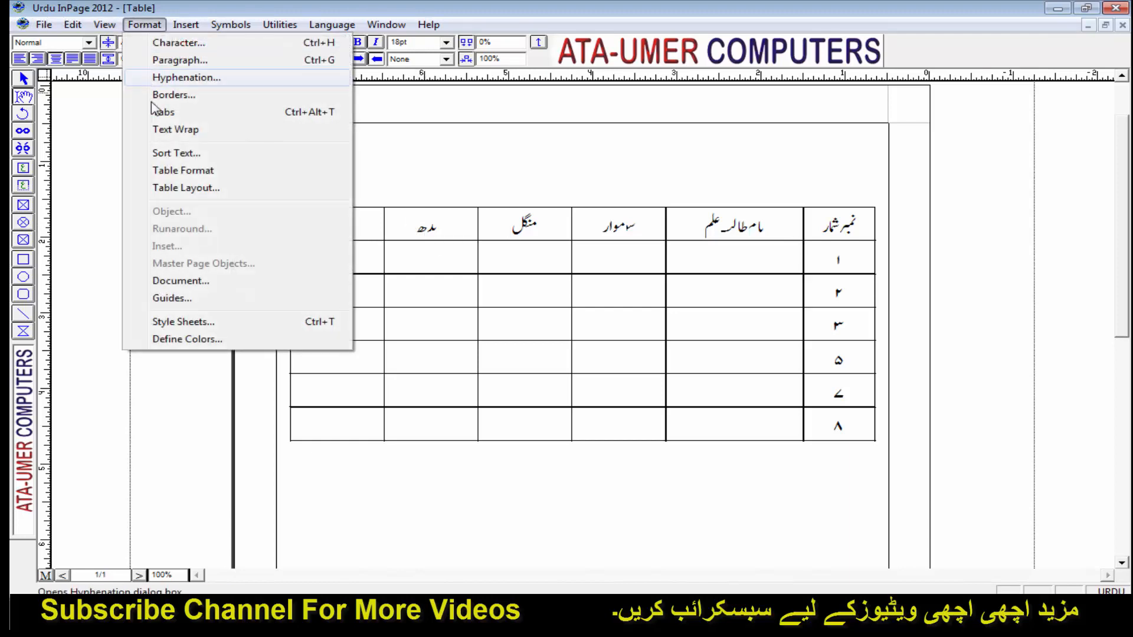
pyautogui.click(204, 188)
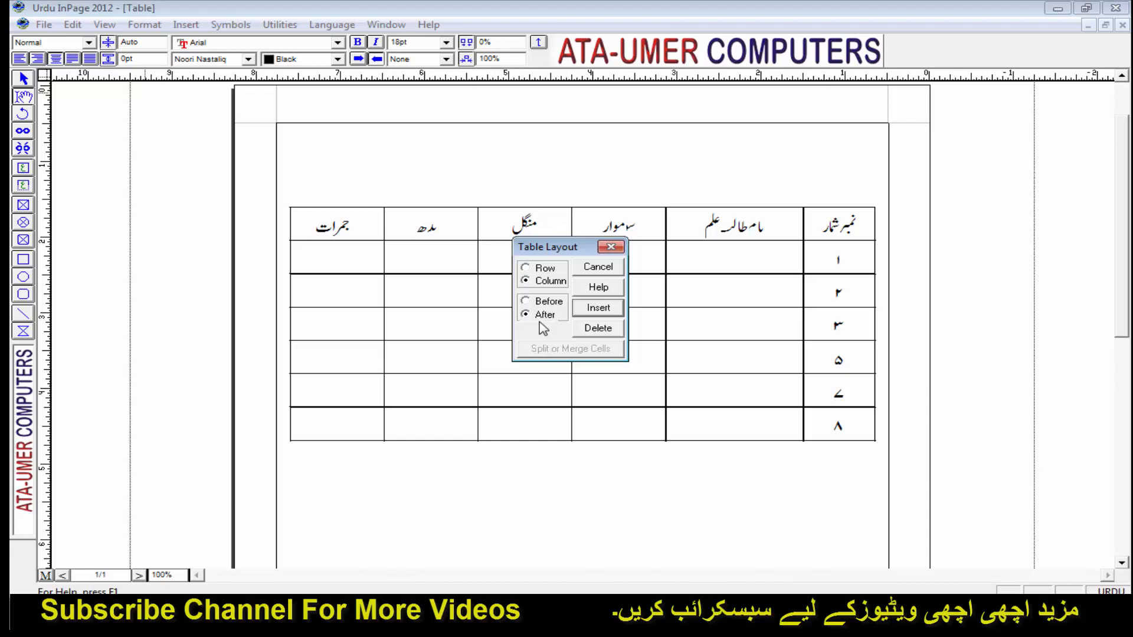
pyautogui.click(601, 309)
pyautogui.click(394, 237)
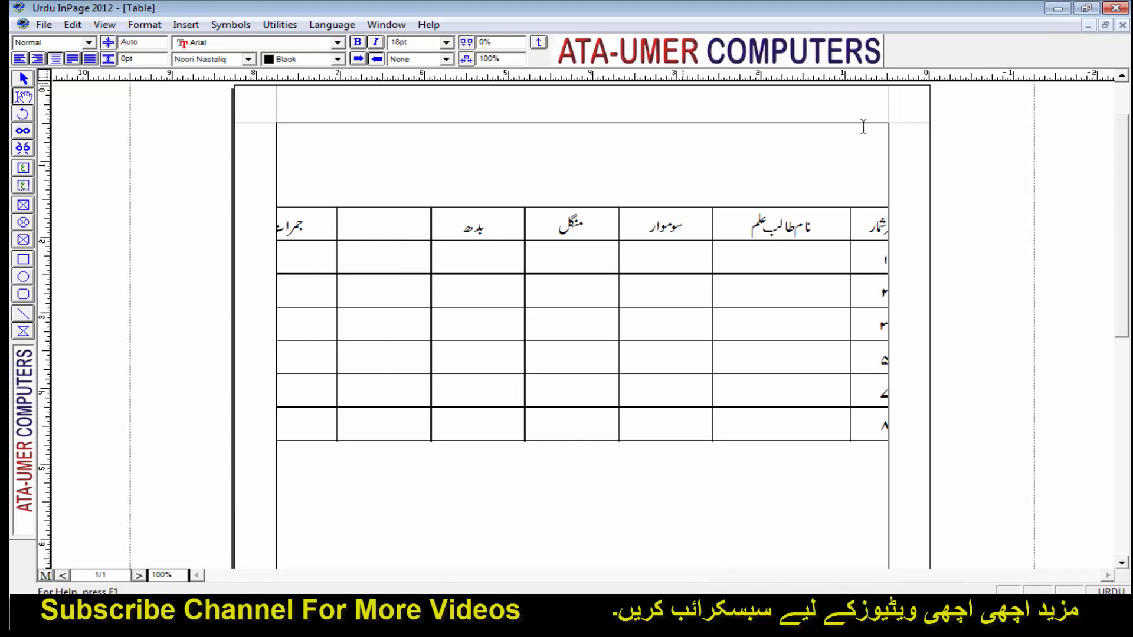
pyautogui.write('جمعہ')
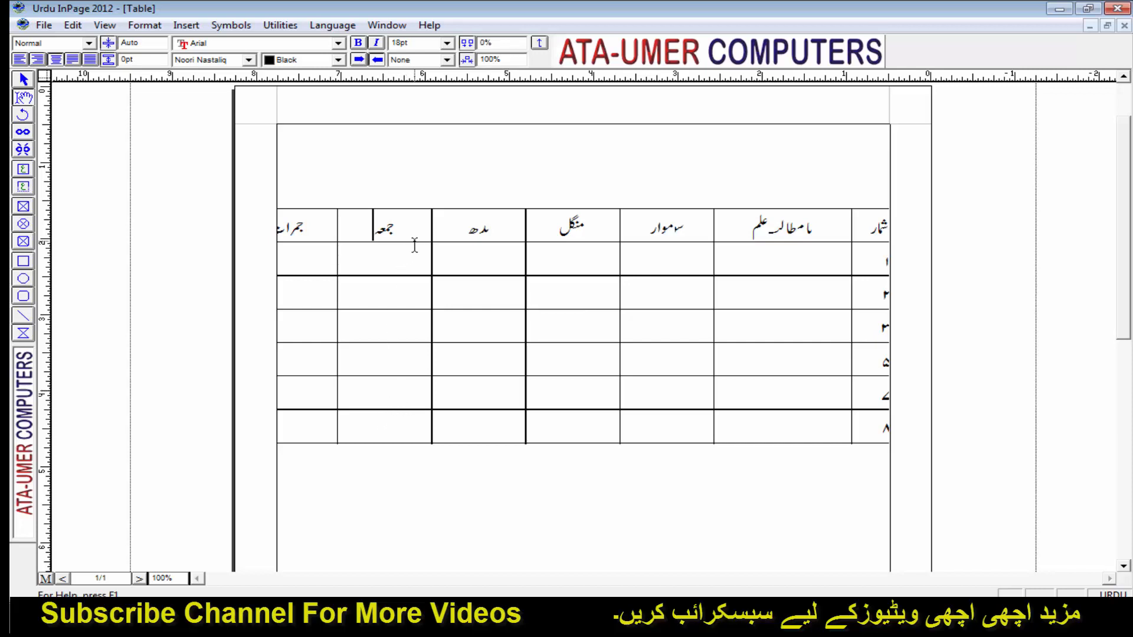
# Select the whole جمعہ column and delete it from the table
pyautogui.click(396, 229)
pyautogui.moveTo(391, 217); pyautogui.dragTo(370, 427)
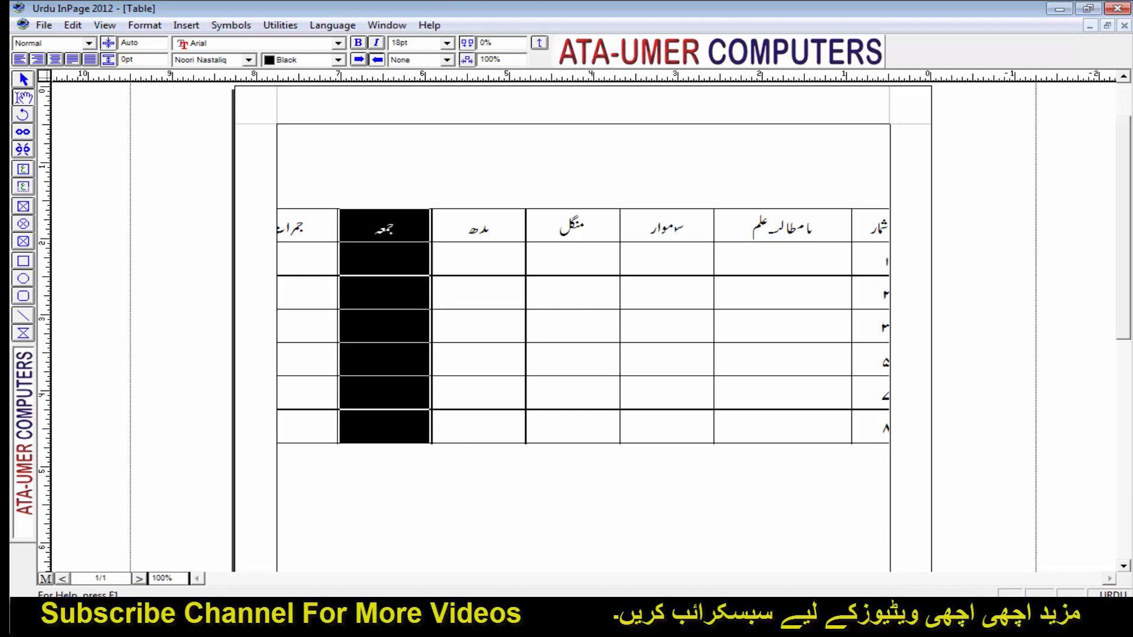
pyautogui.click(361, 239)
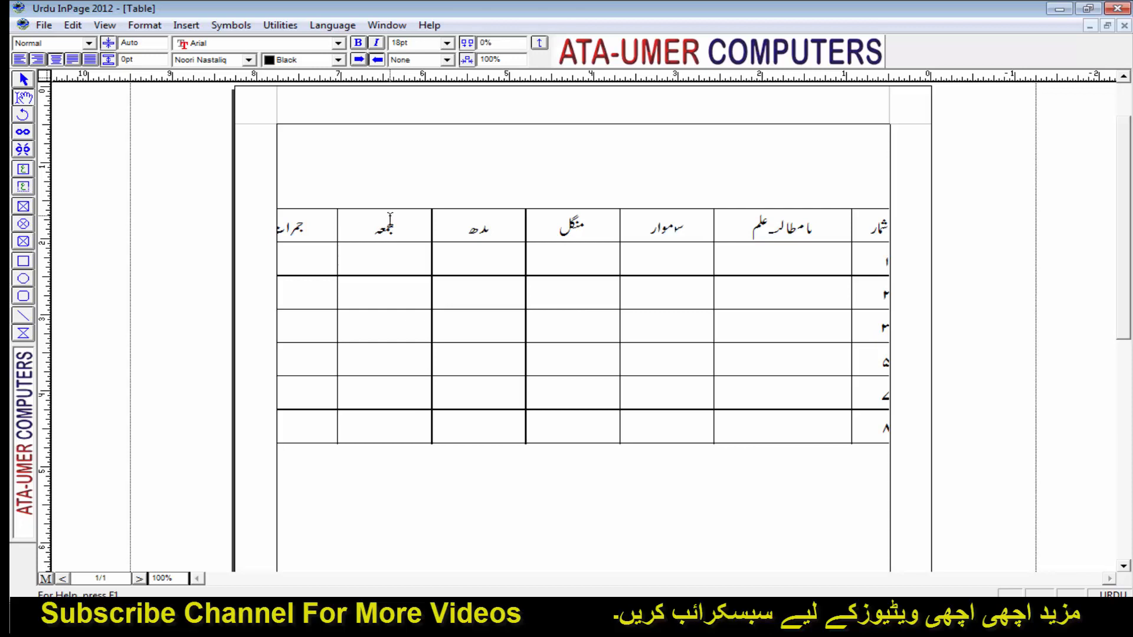
pyautogui.moveTo(390, 221); pyautogui.dragTo(387, 439)
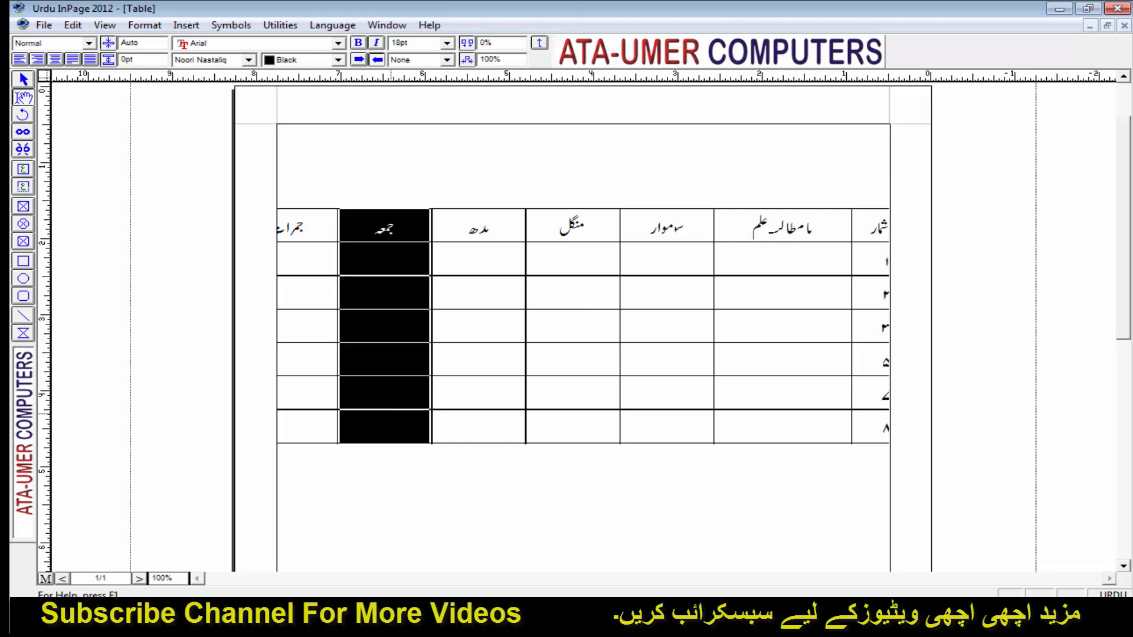
pyautogui.click(142, 25)
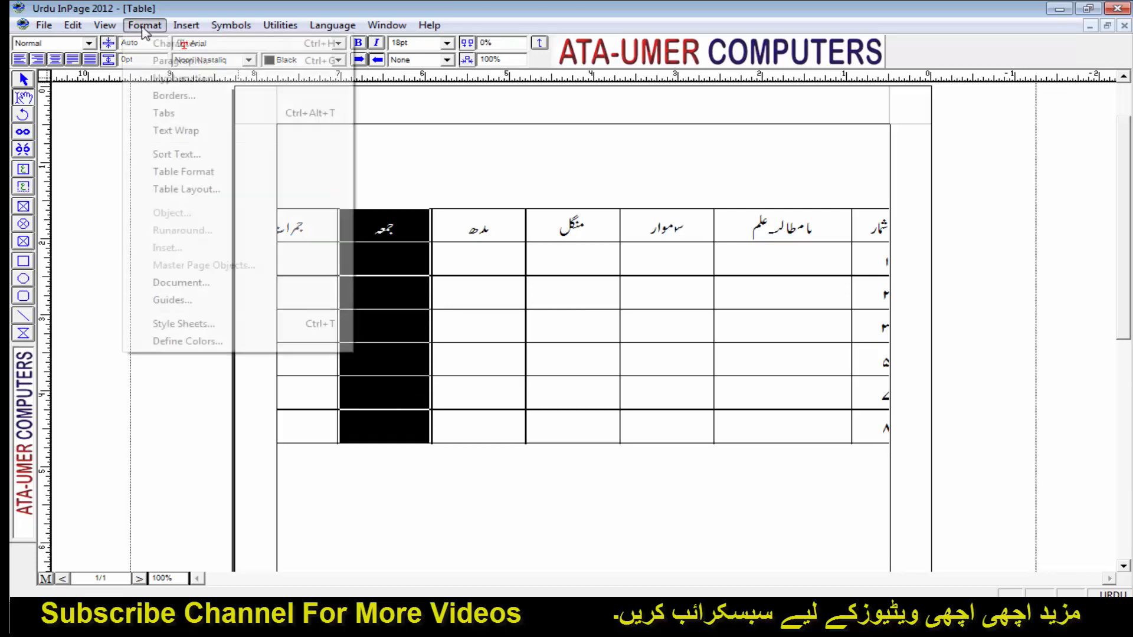
pyautogui.click(186, 188)
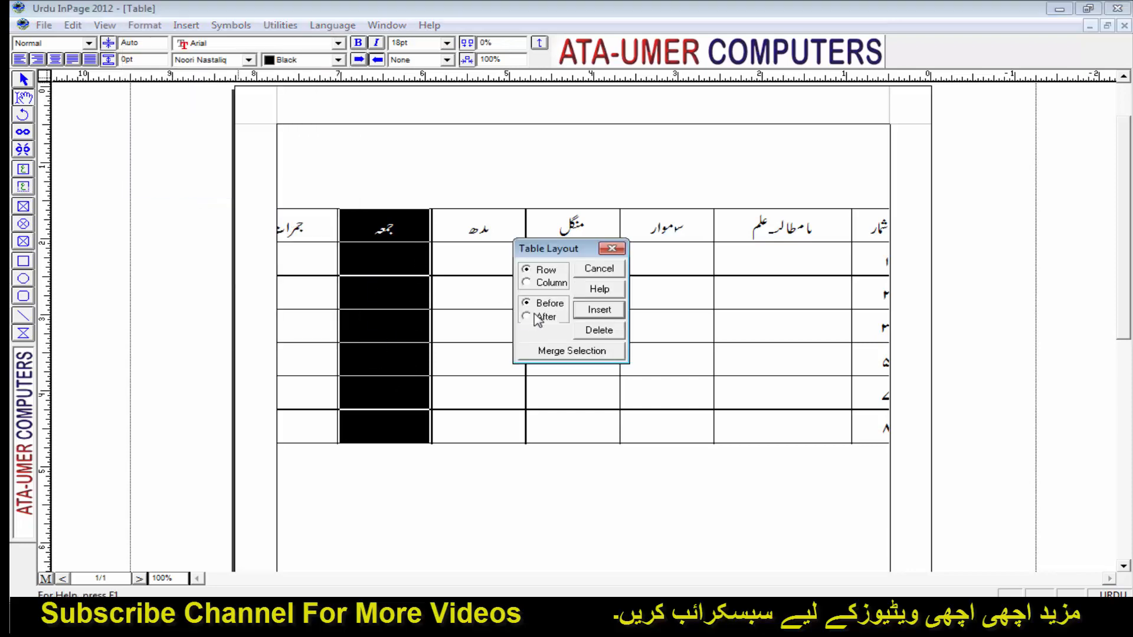
pyautogui.click(527, 283)
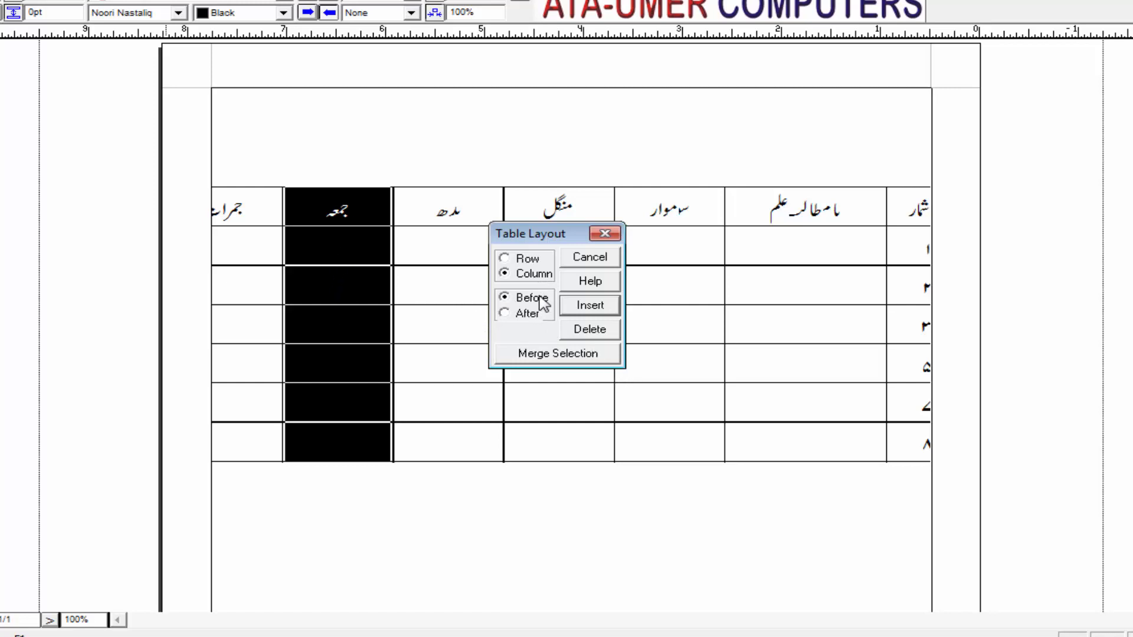
pyautogui.click(590, 329)
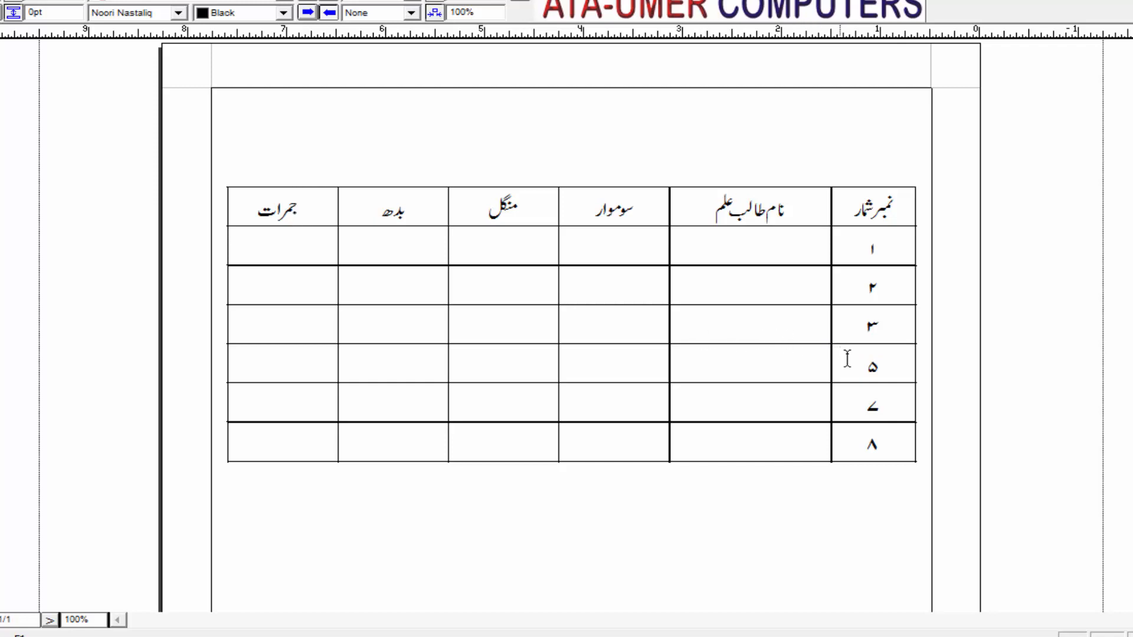
# Insert a row after serial number ۳, enter ۴ in its serial number cell, and close the on-screen keyboard
pyautogui.click(879, 330)
pyautogui.click(42, 1)
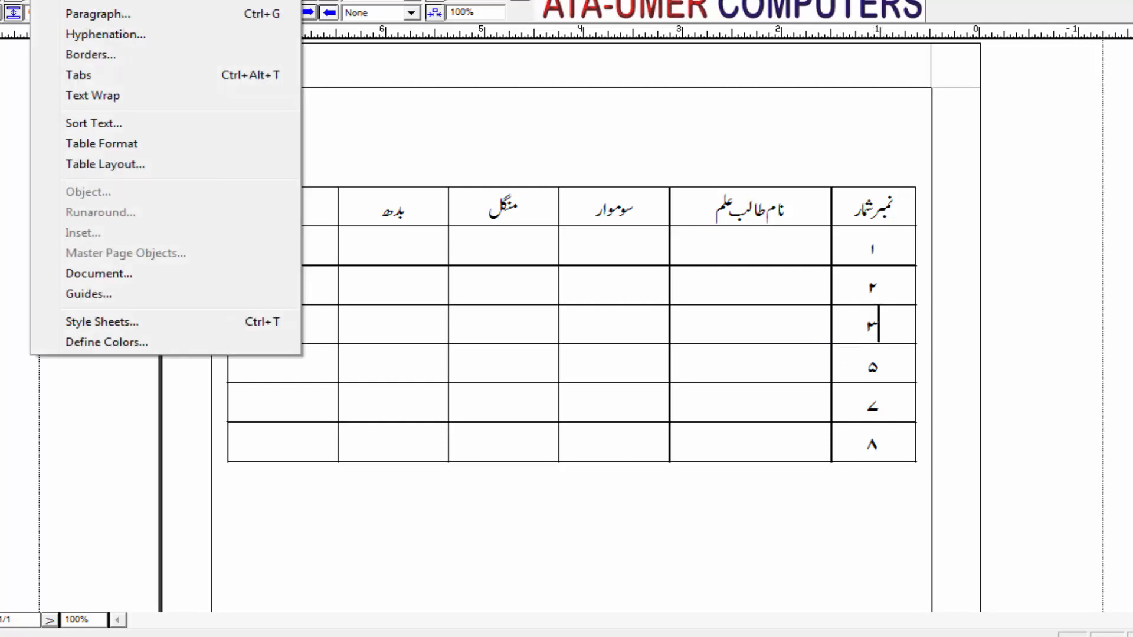
pyautogui.click(112, 165)
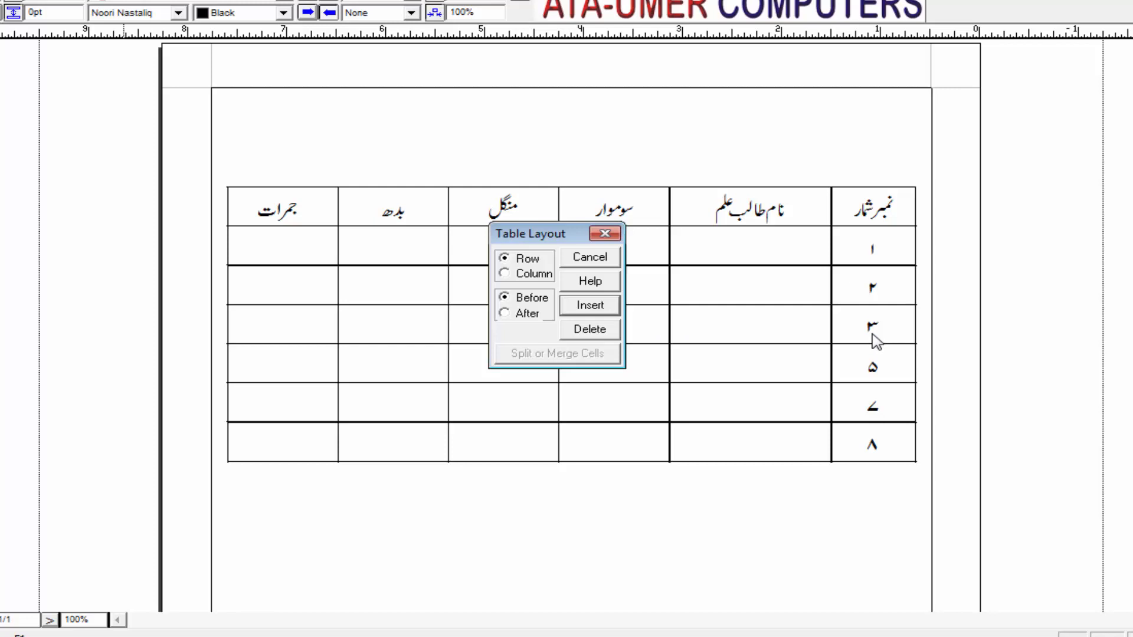
pyautogui.click(529, 315)
pyautogui.click(596, 309)
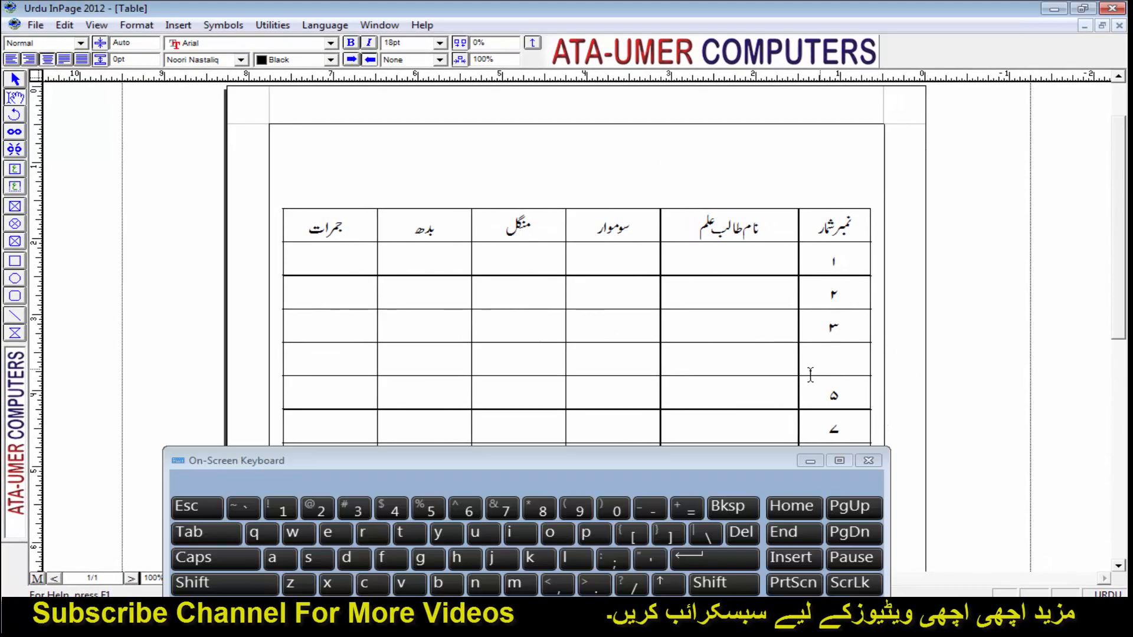
pyautogui.click(387, 507)
pyautogui.click(868, 461)
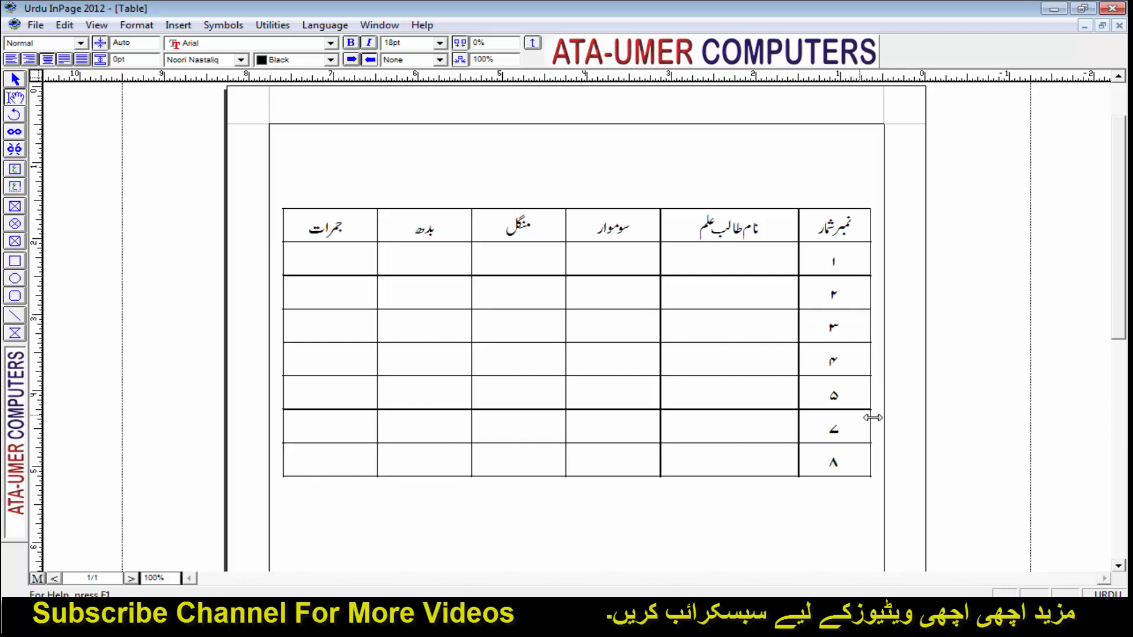
# Insert an empty row before the row with serial number ۷
pyautogui.click(834, 334)
pyautogui.click(847, 434)
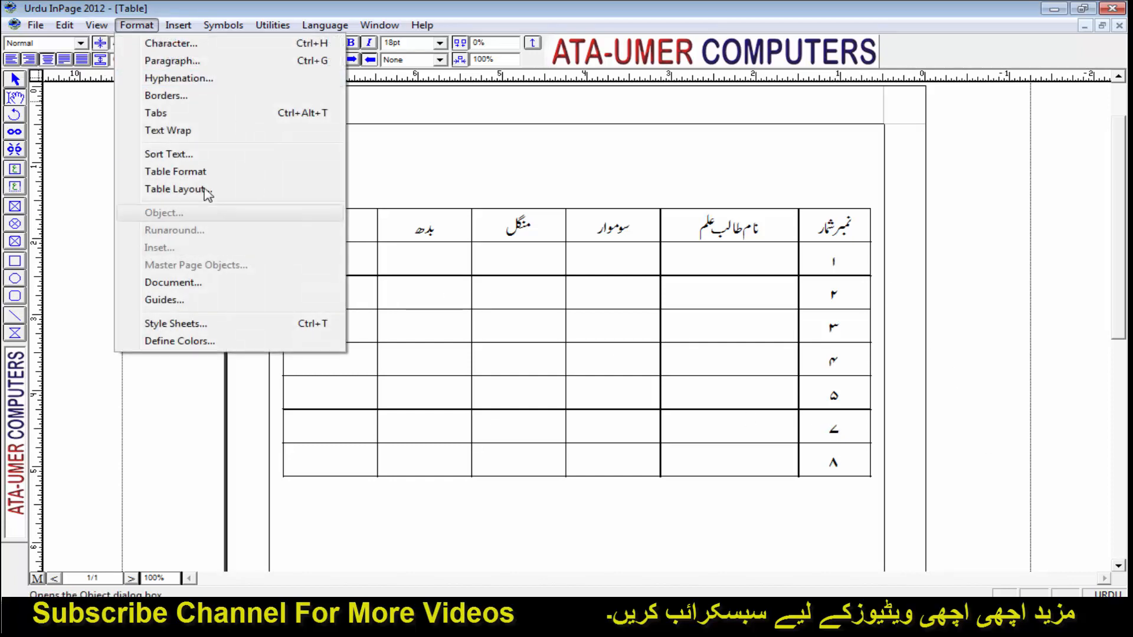
pyautogui.click(223, 196)
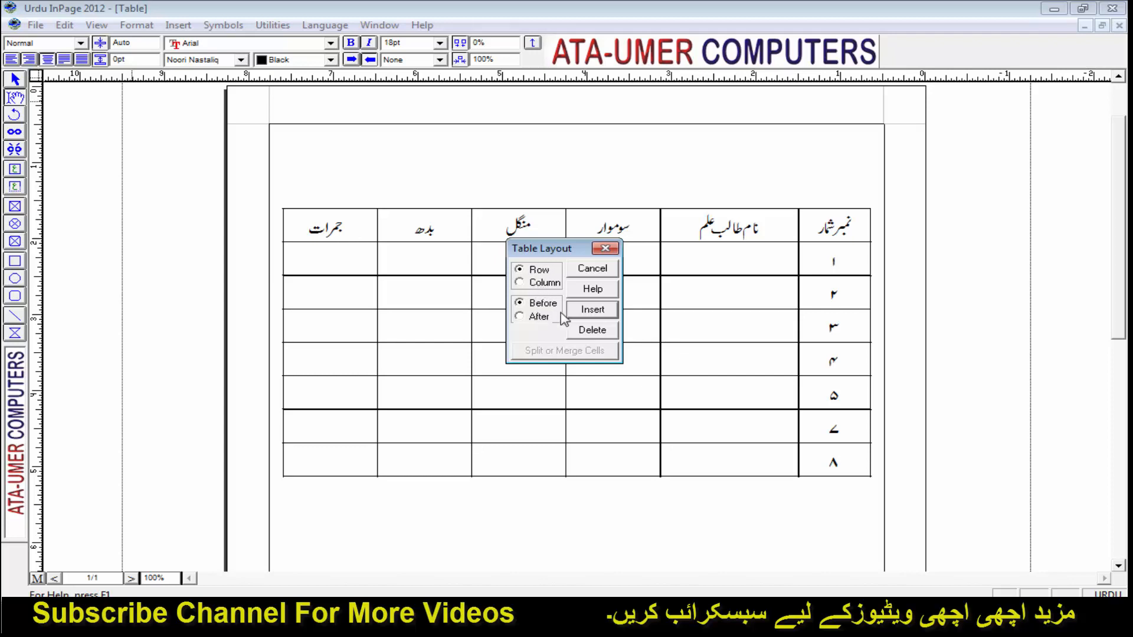
pyautogui.click(593, 310)
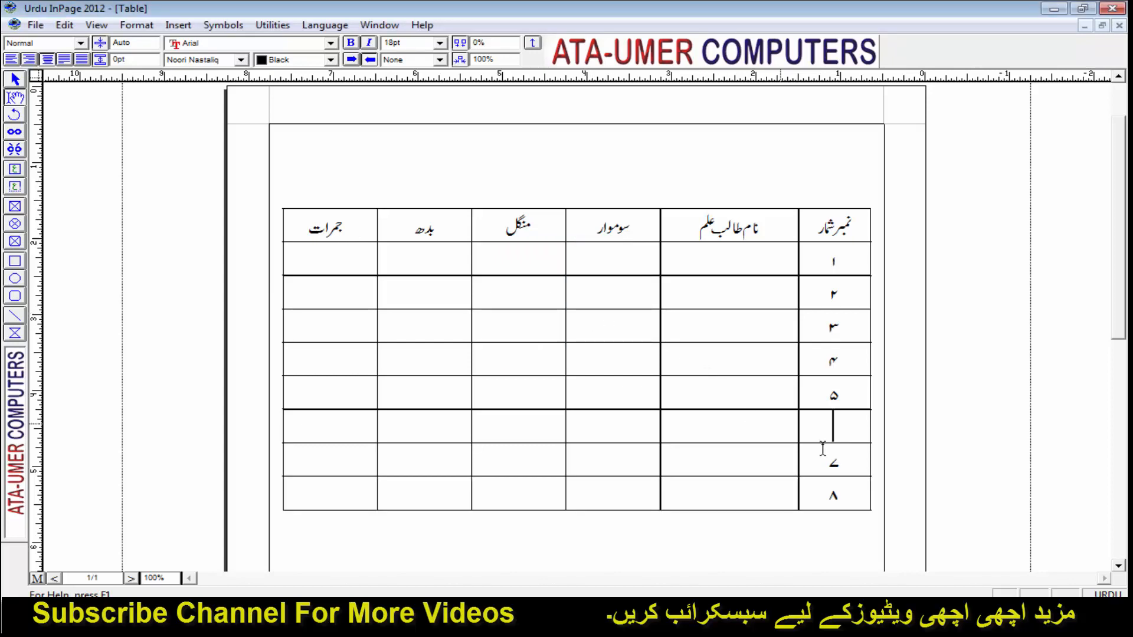
# Select all cells of the empty row between serial numbers ۵ and ۷ and delete that row
pyautogui.click(850, 462)
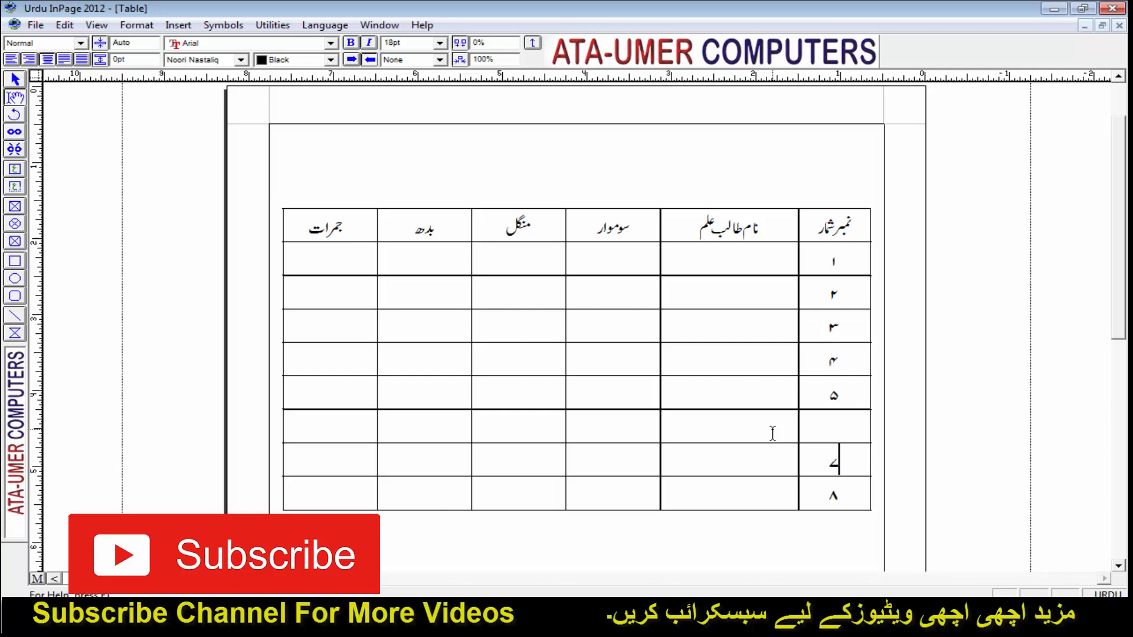
pyautogui.doubleClick(833, 429)
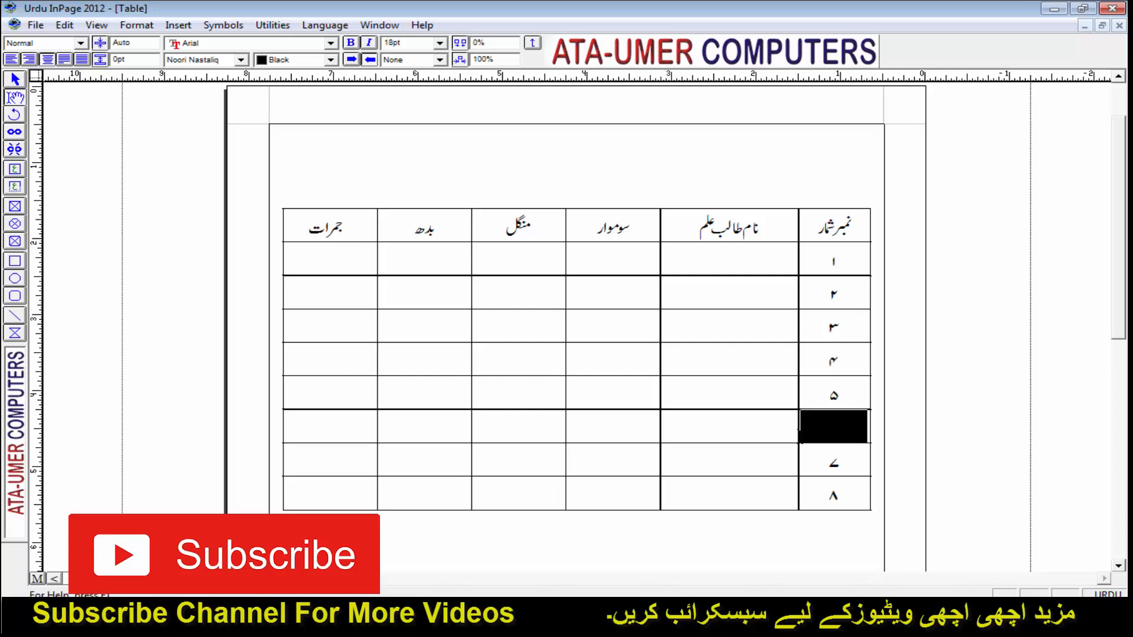
pyautogui.moveTo(315, 436); pyautogui.dragTo(838, 429)
pyautogui.click(842, 430)
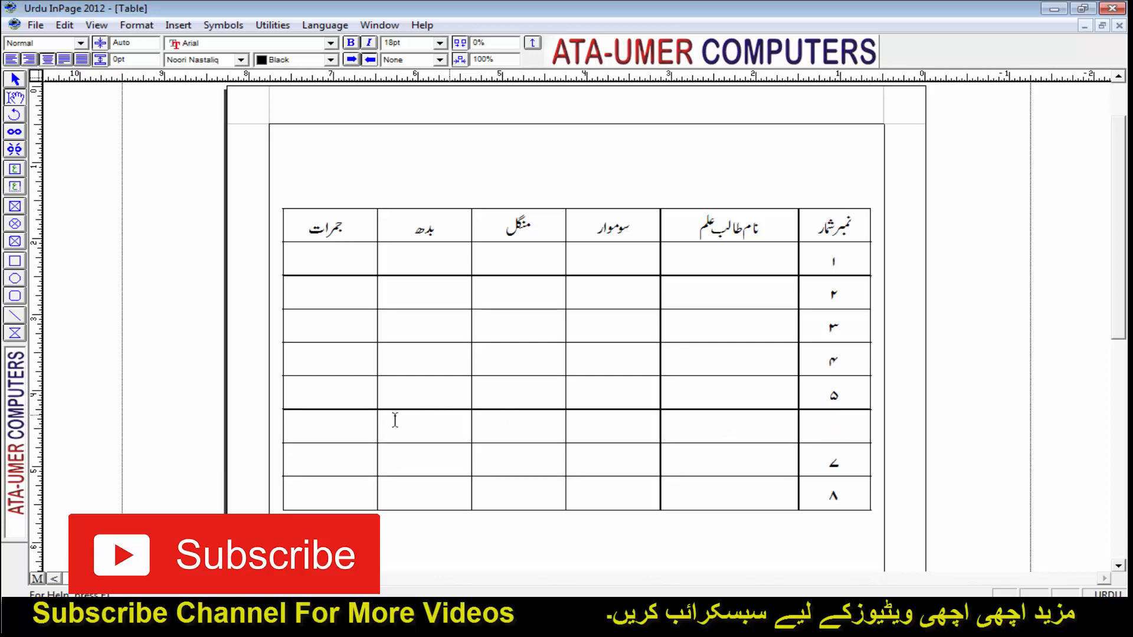
pyautogui.moveTo(321, 426); pyautogui.dragTo(535, 439)
pyautogui.moveTo(838, 434); pyautogui.dragTo(322, 434)
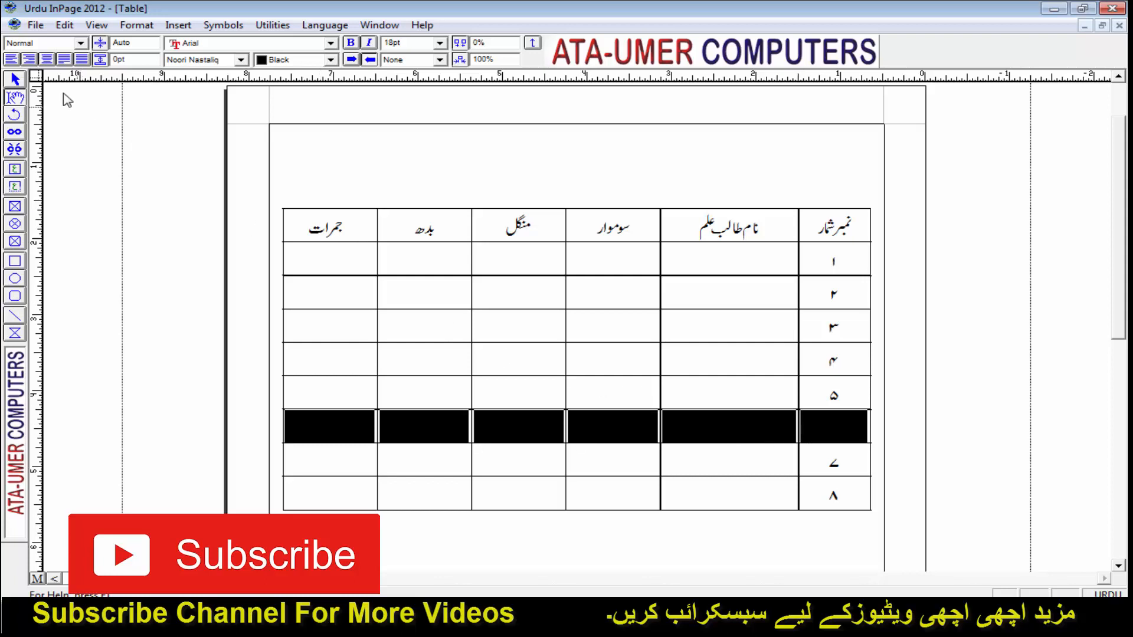
pyautogui.click(137, 26)
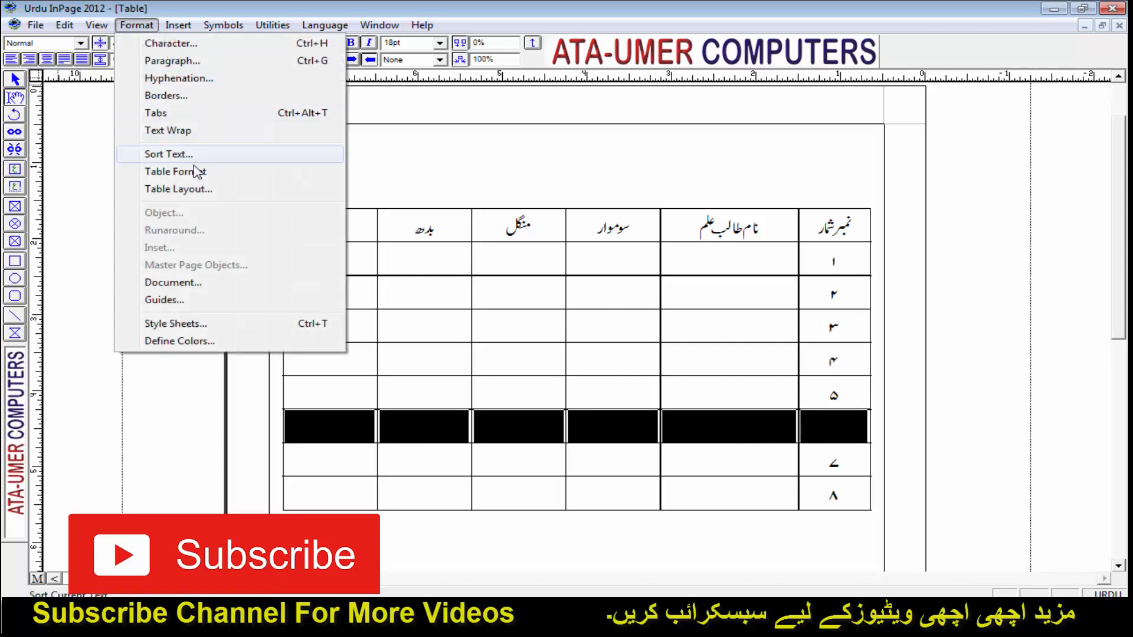
pyautogui.click(197, 192)
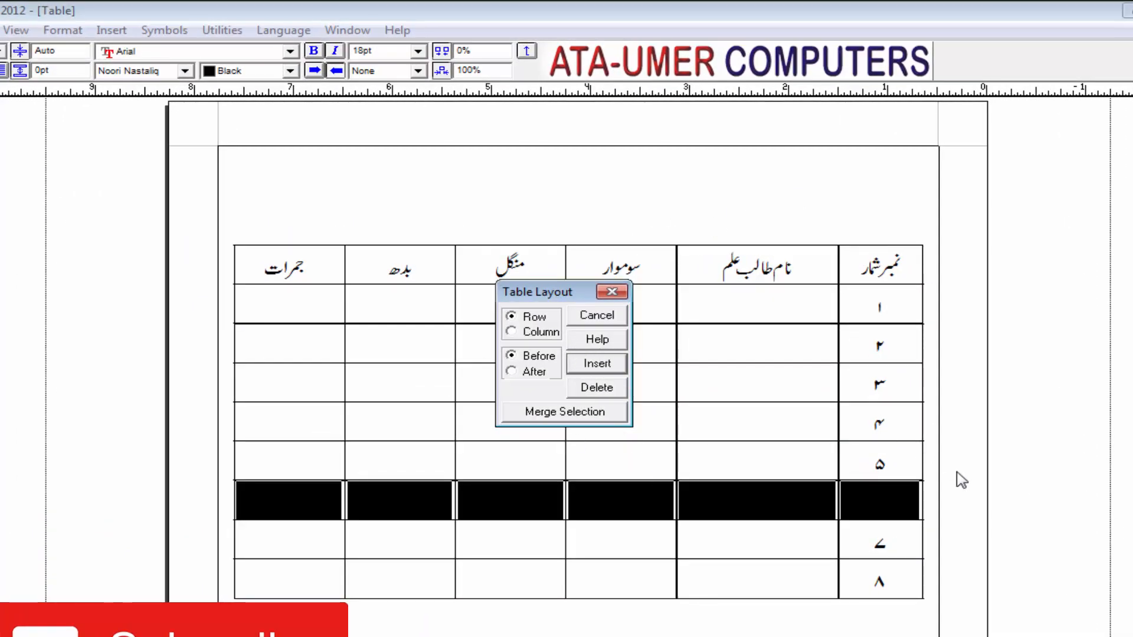
pyautogui.click(608, 389)
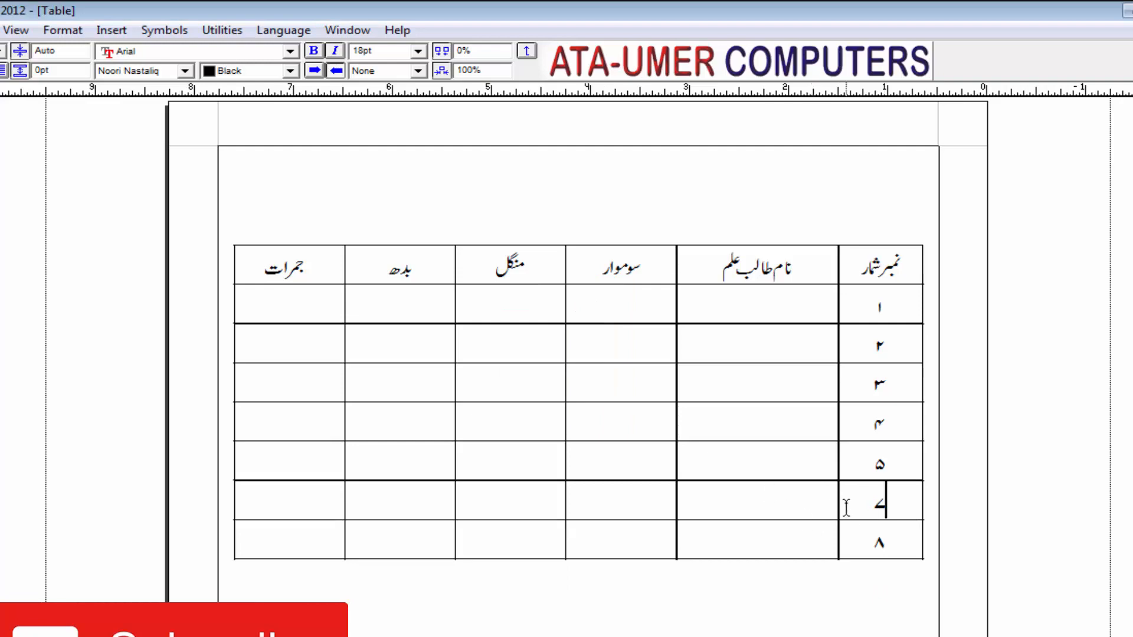